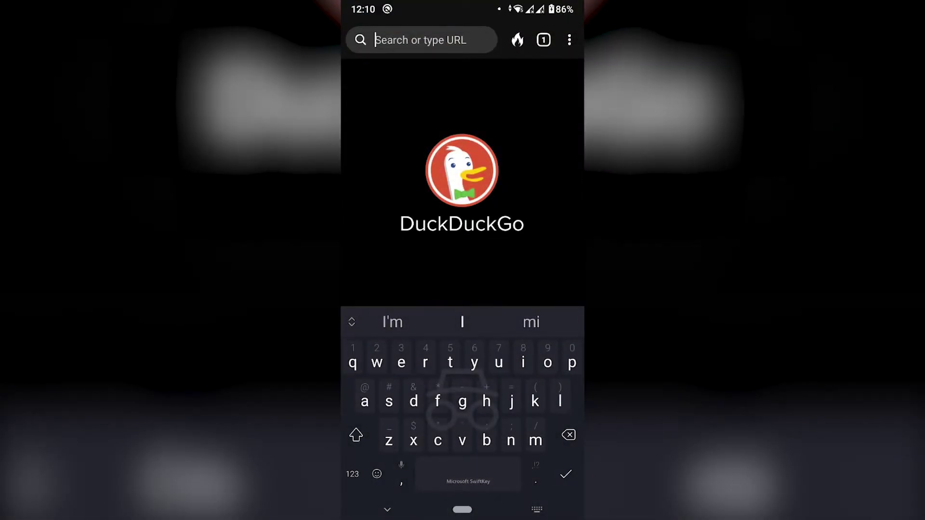
Step: Search DuckDuckGo for 'link tree' and scroll down the results
type("link tree")
key("Return")
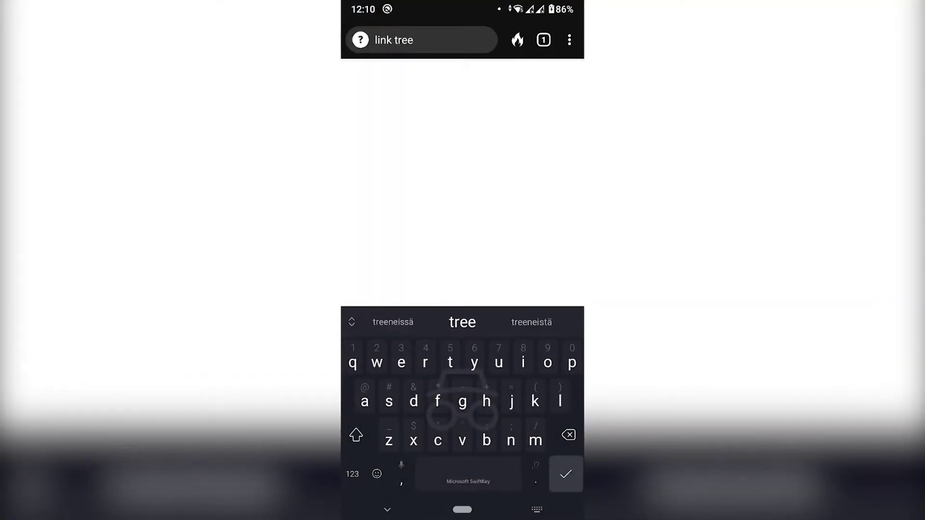
scroll(462, 260, "down", 2)
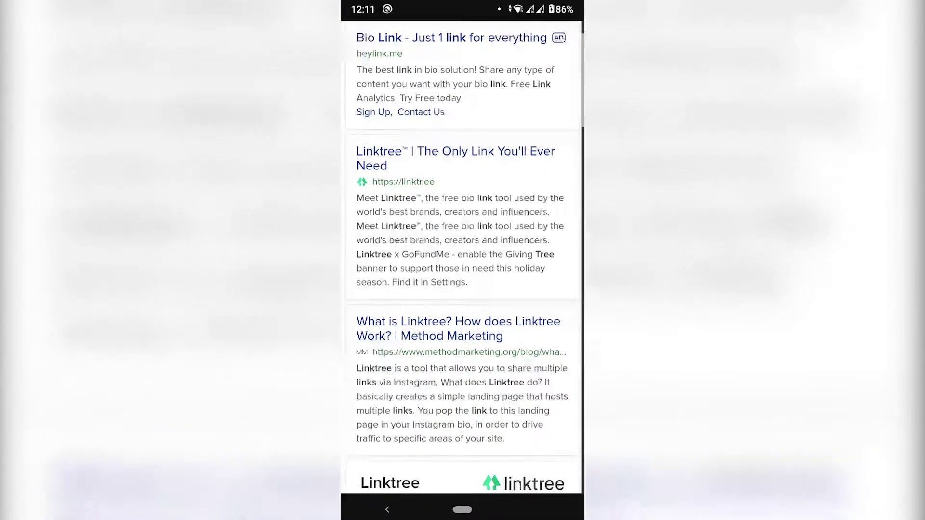
scroll(463, 260, "down", 1)
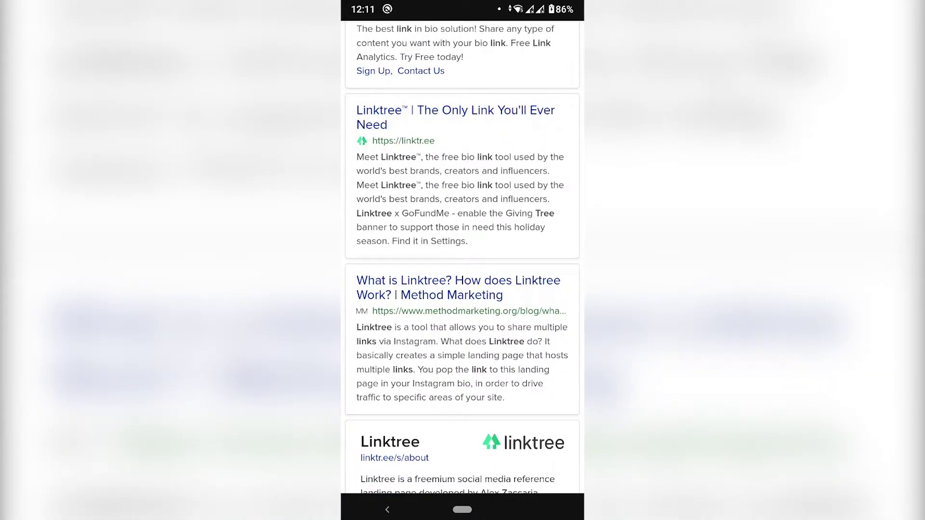
Step: Open the official Linktree site and start the free sign-up
left_click(423, 111)
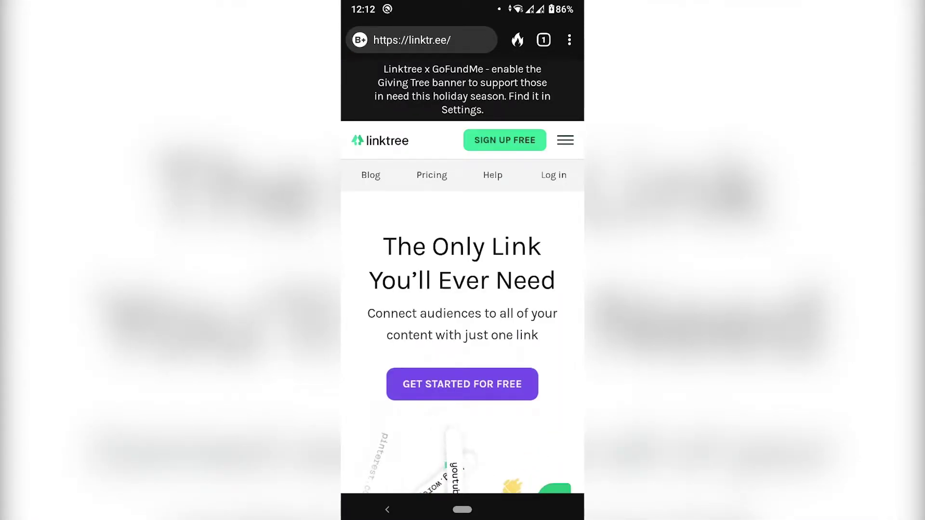
left_click(463, 384)
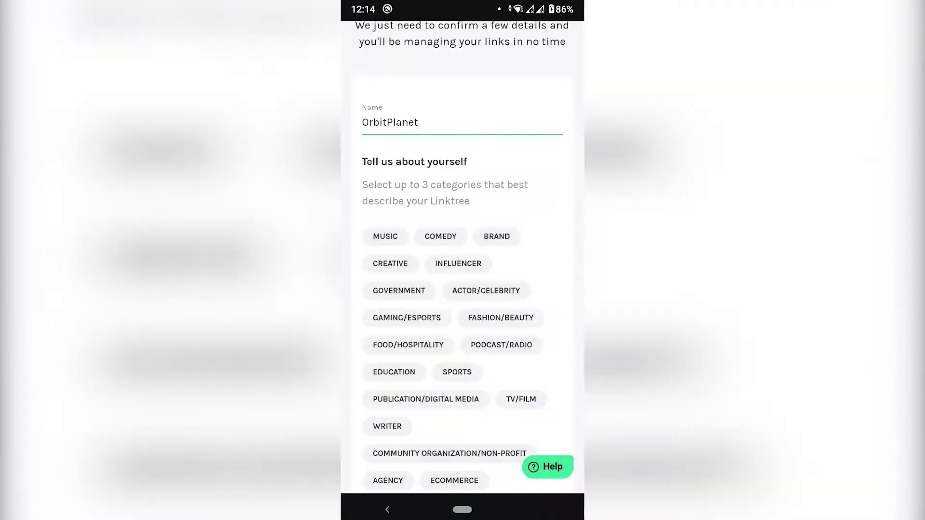
scroll(462, 260, "up", 3)
scroll(463, 260, "down", 4)
scroll(463, 260, "down", 2)
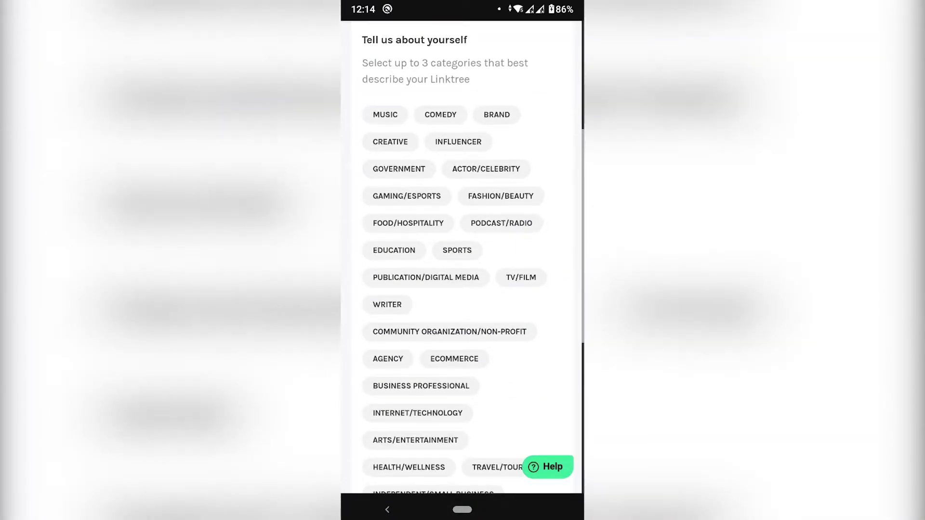
scroll(462, 261, "down", 1)
Step: Choose the EDUCATION, AGENCY and ECOMMERCE categories
left_click(394, 187)
left_click(388, 295)
left_click(455, 296)
scroll(462, 260, "down", 5)
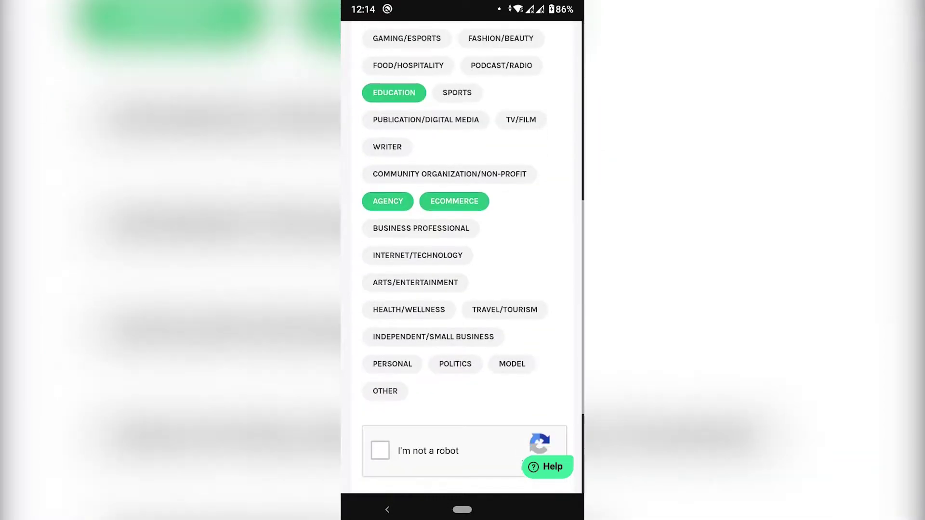
Step: Pass the reCAPTCHA, save the sign-up details and continue with the Free plan
left_click(380, 315)
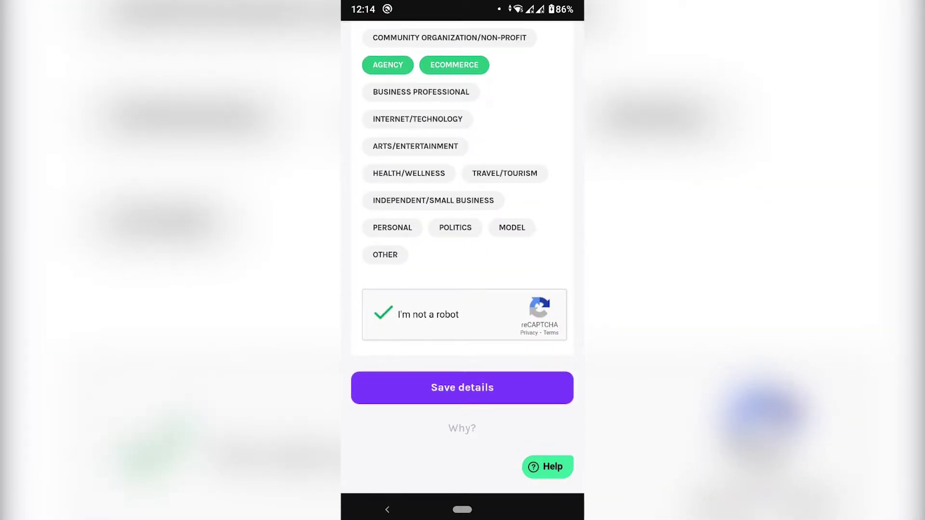
left_click(462, 388)
scroll(462, 260, "down", 10)
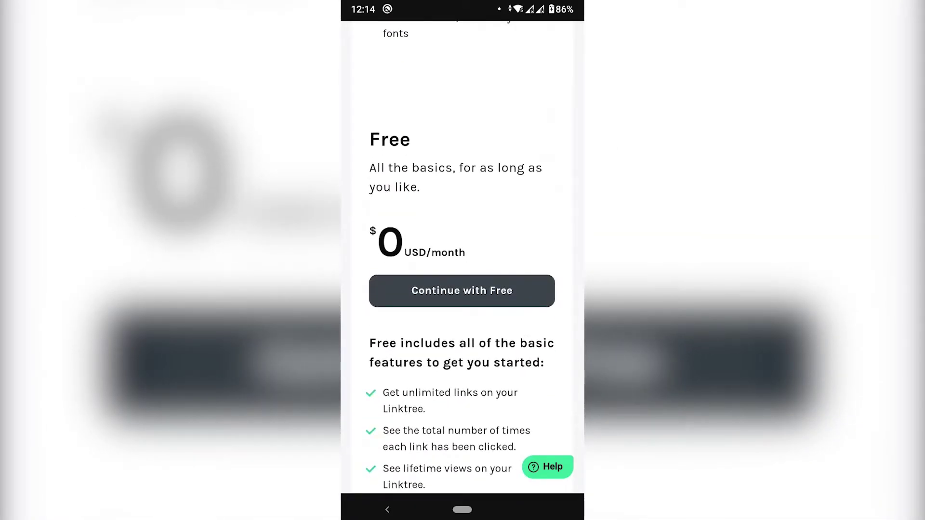
left_click(461, 290)
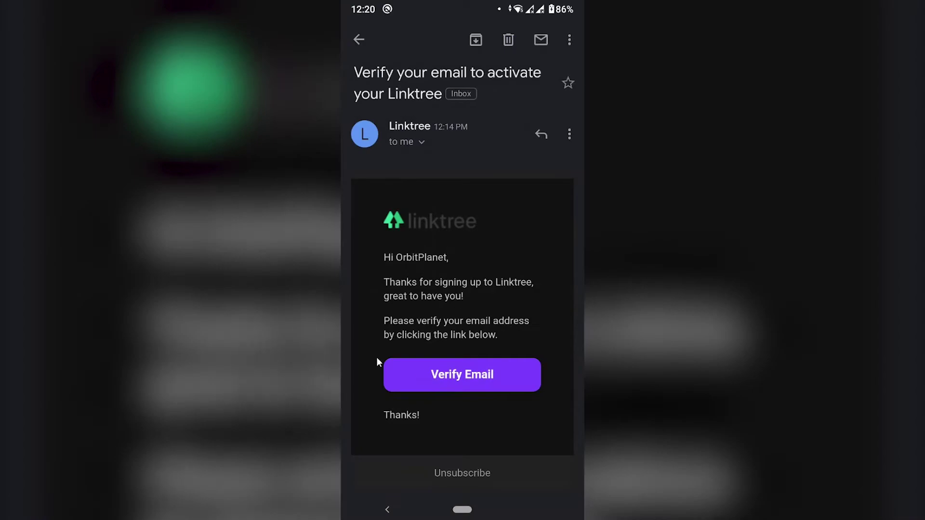
left_click(451, 374)
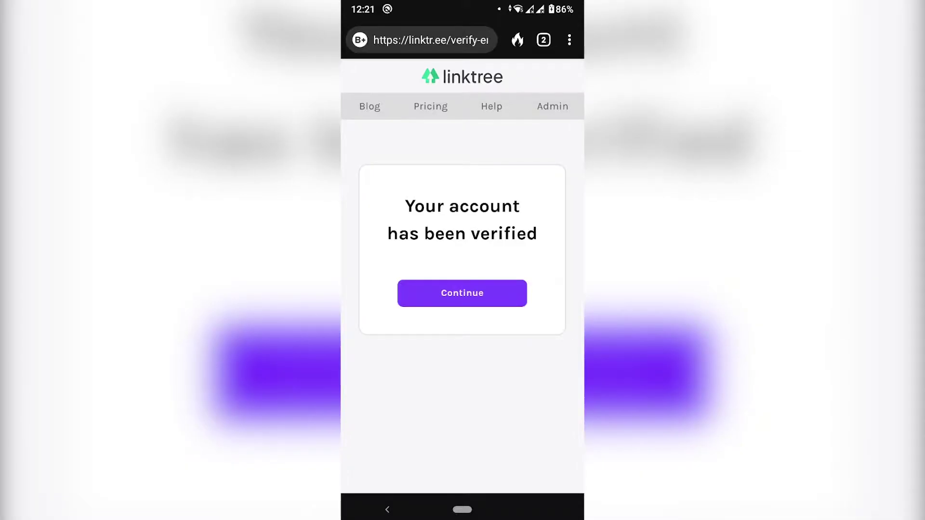
left_click(482, 295)
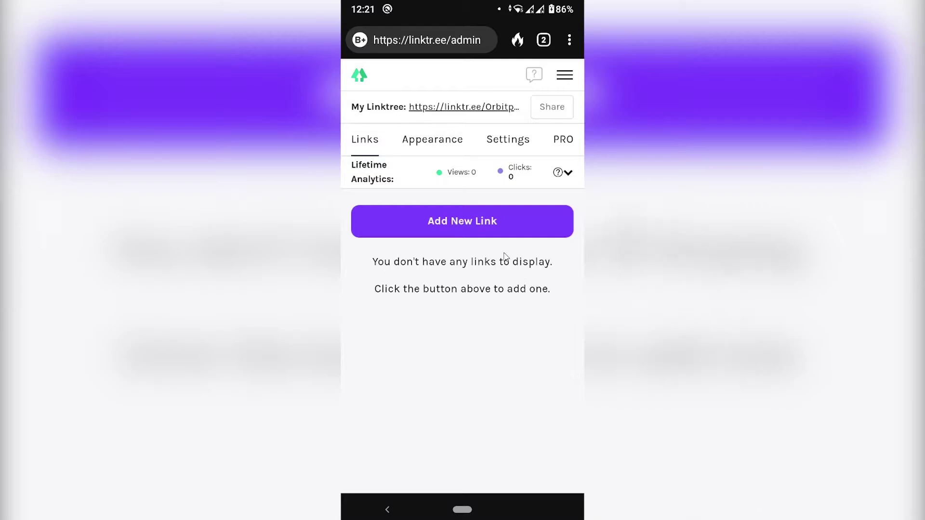
left_click(488, 233)
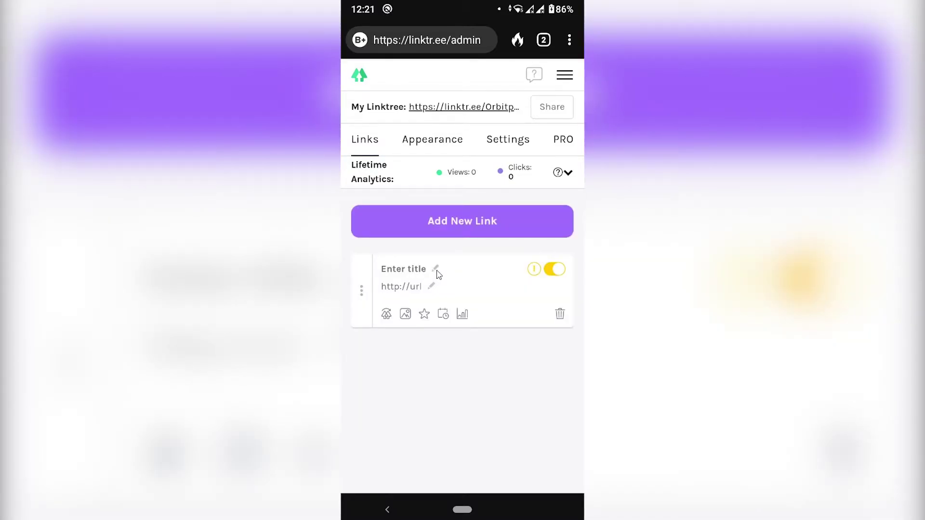
left_click(439, 274)
type("Youtube Channel")
key("Tab")
type("https://yp")
key("BackSpace")
type("outube.com/orbitplanet12")
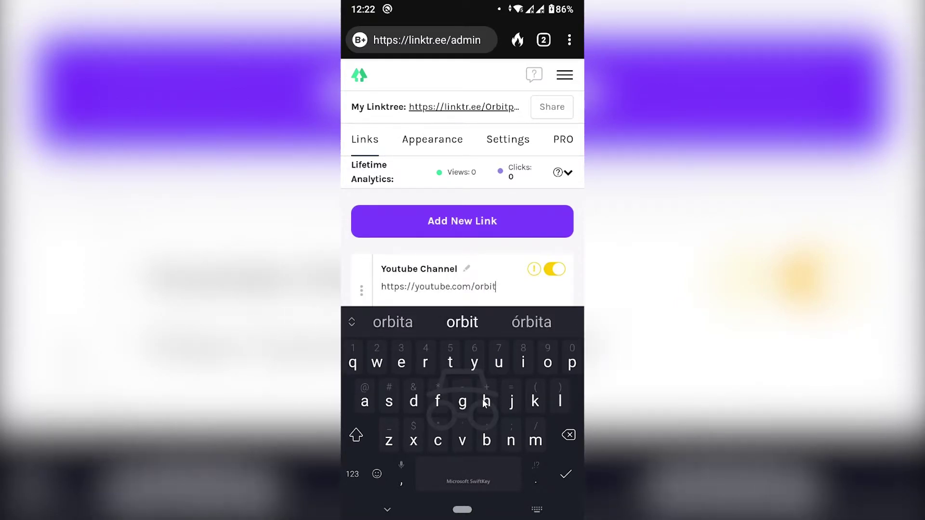
Step: Add a second link titled 'Website' with address Https:orbitplanet12.com
left_click(460, 224)
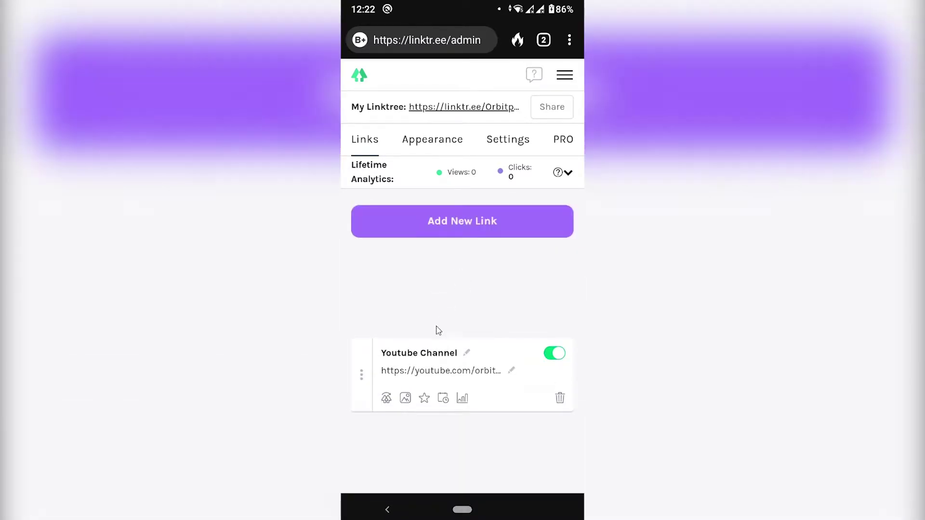
left_click(427, 272)
type("Website")
key("Tab")
type("Https:or")
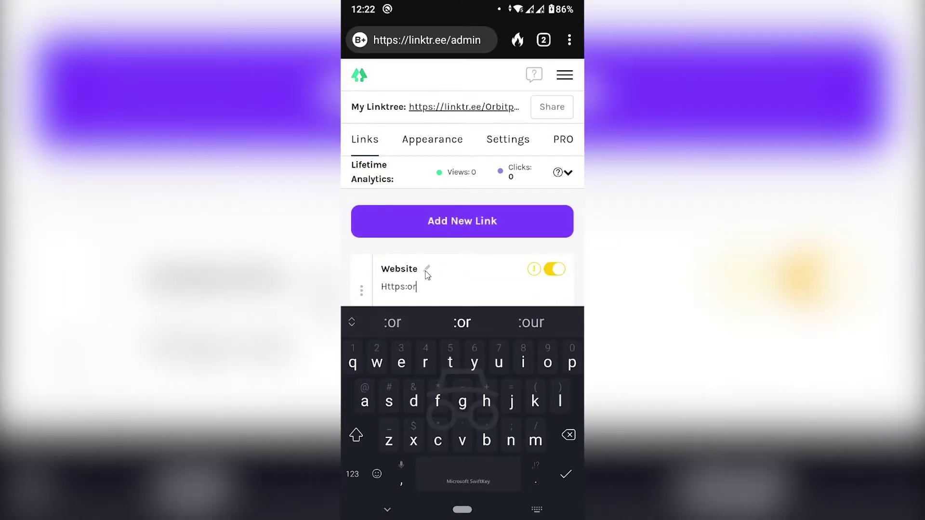
type("bitplanet12.com")
left_click(437, 224)
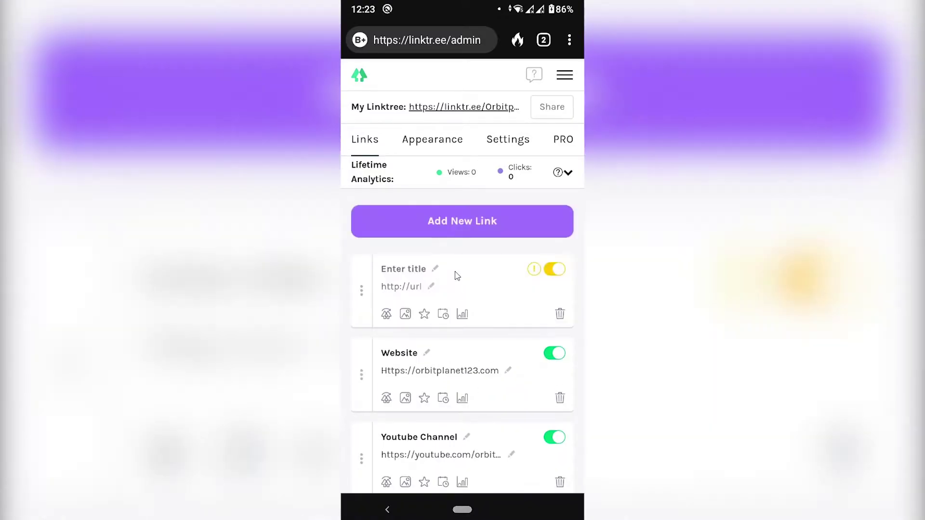
left_click(414, 270)
type("TikTok")
key("Tab")
type("Https://tiktok.com")
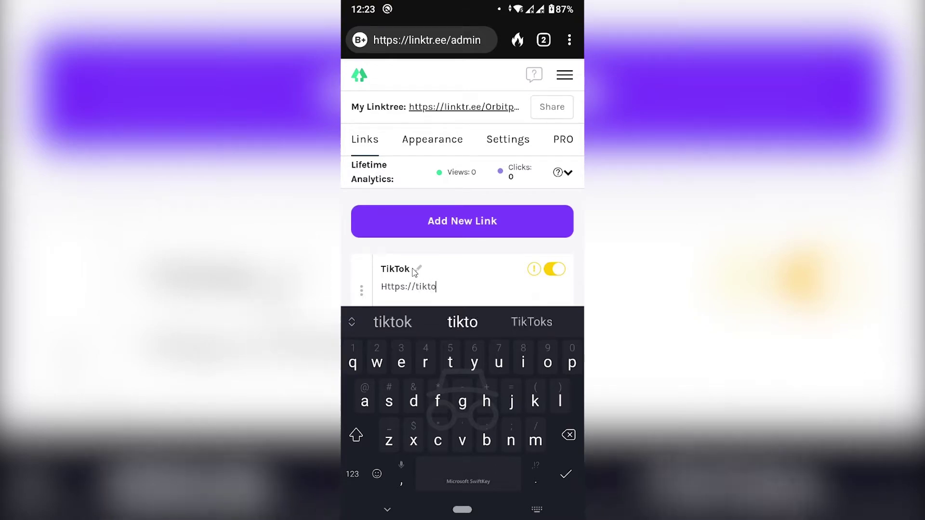
type("/@orbitplanet12")
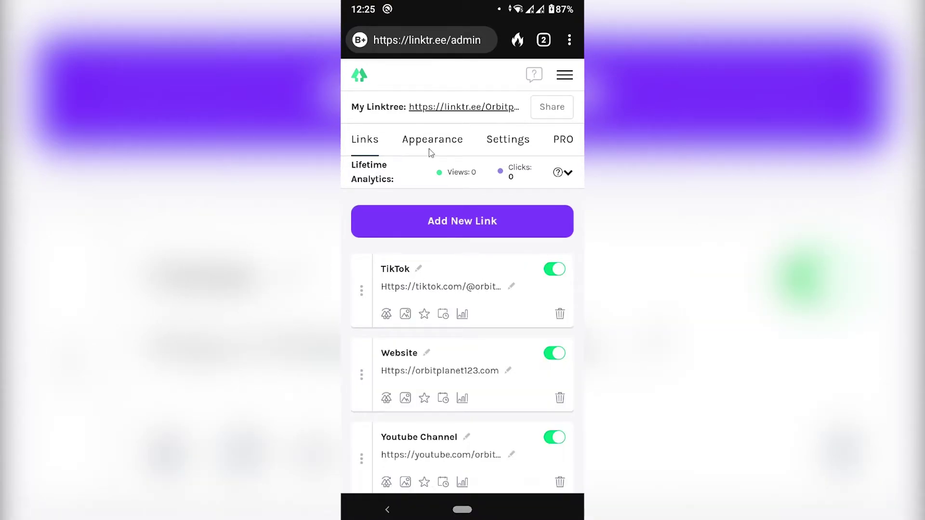
Step: Apply the Linktree x Georgia May theme to the page
left_click(431, 147)
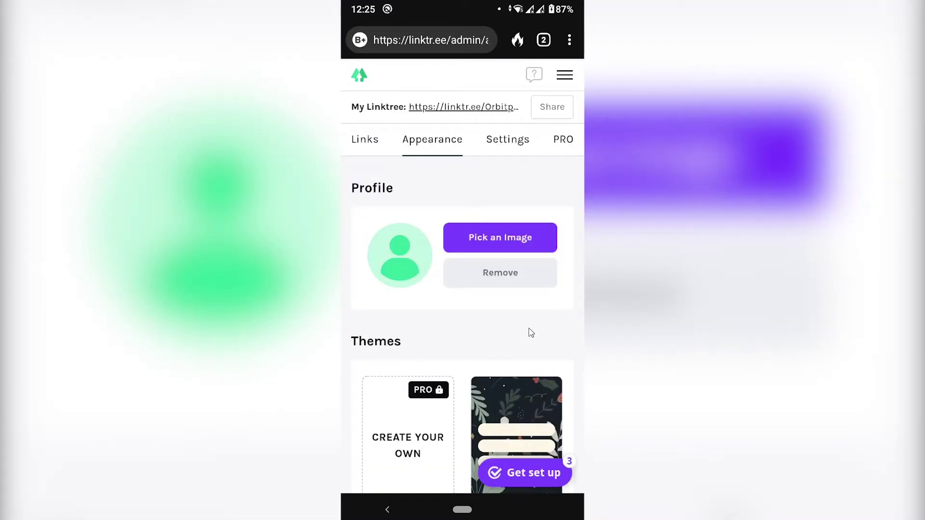
left_click_drag(530, 331, 516, 186)
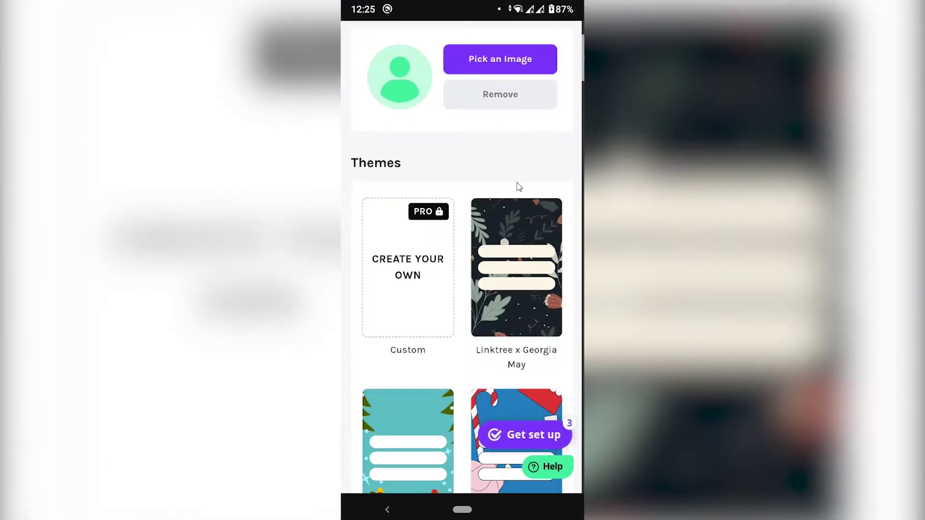
left_click(525, 276)
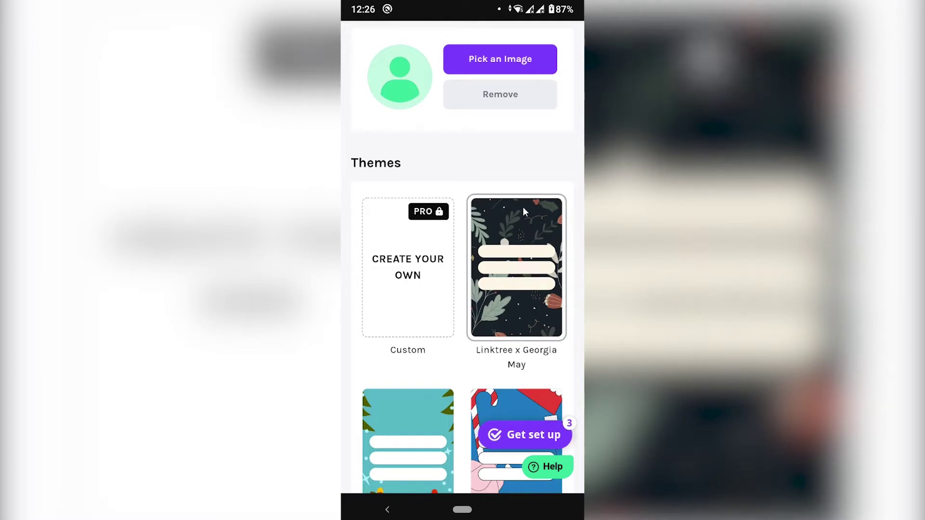
Step: Set the globe picture as the profile image and return to the Links list
left_click(532, 58)
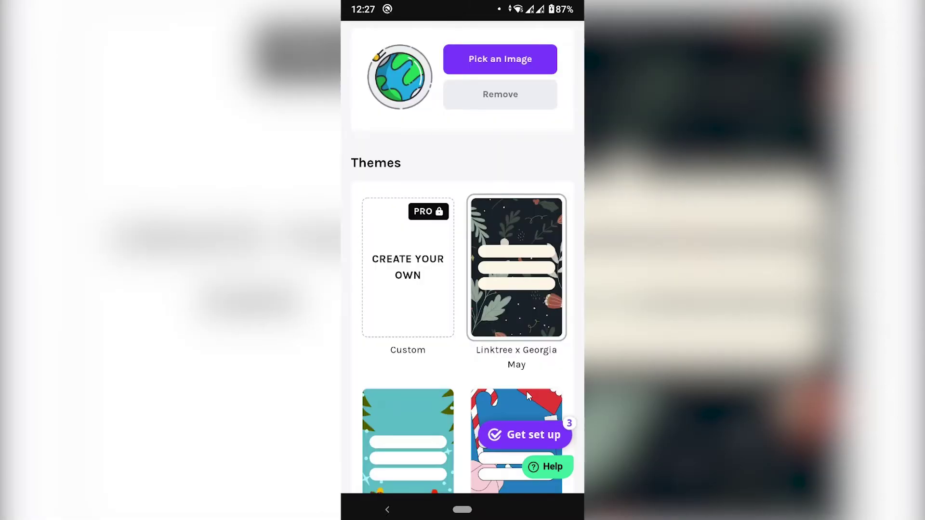
scroll(527, 391, "down", 1)
scroll(507, 412, "up", 5)
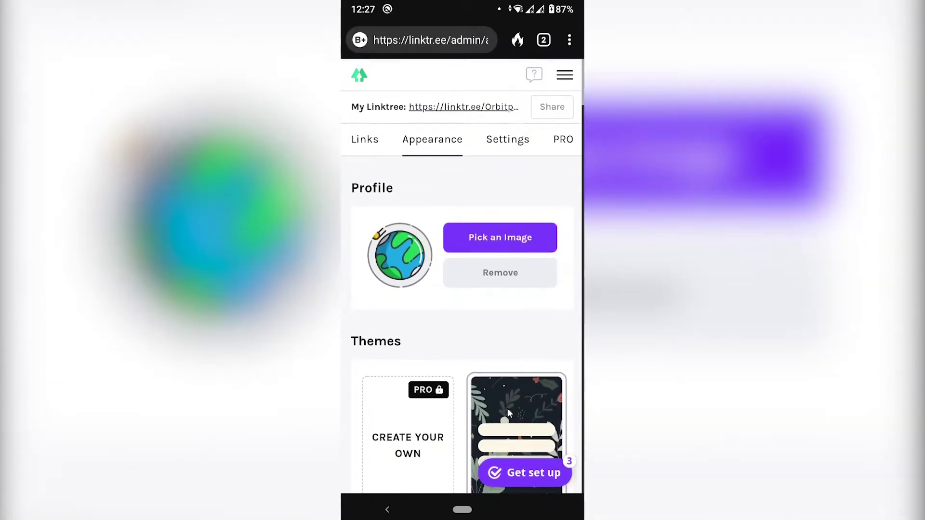
left_click(370, 139)
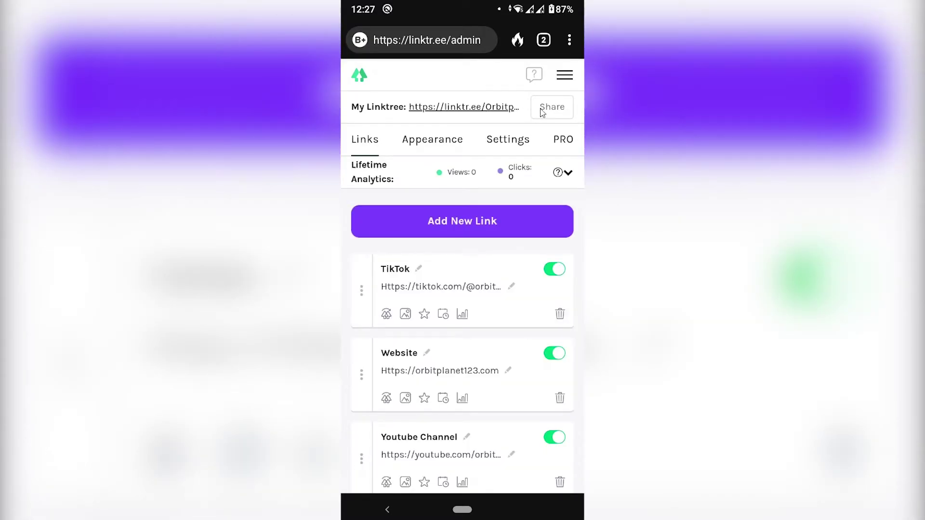
Step: Copy the My Linktree public URL from the Share options
left_click(545, 110)
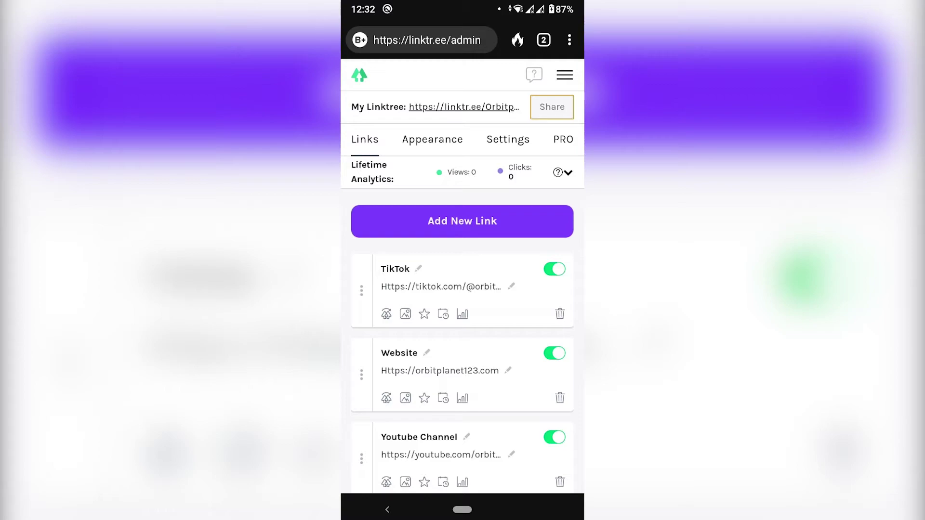
left_click(561, 112)
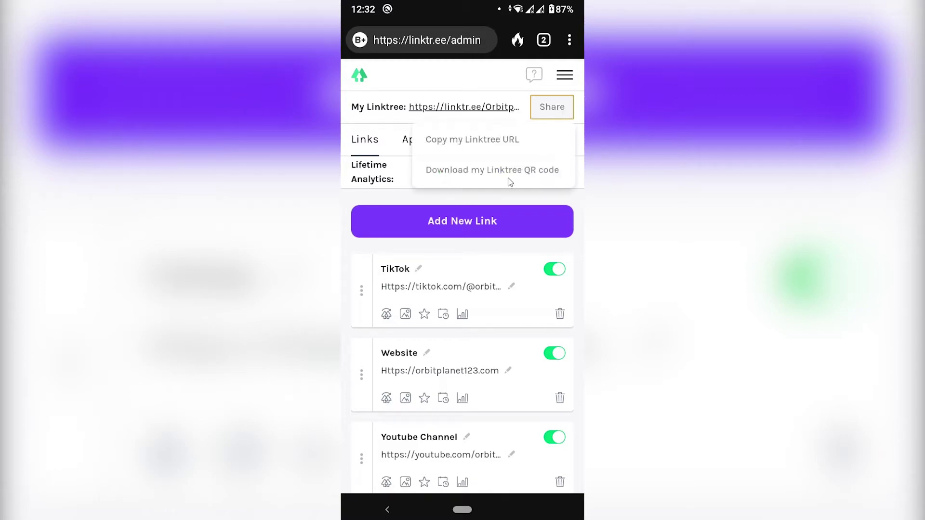
left_click(476, 143)
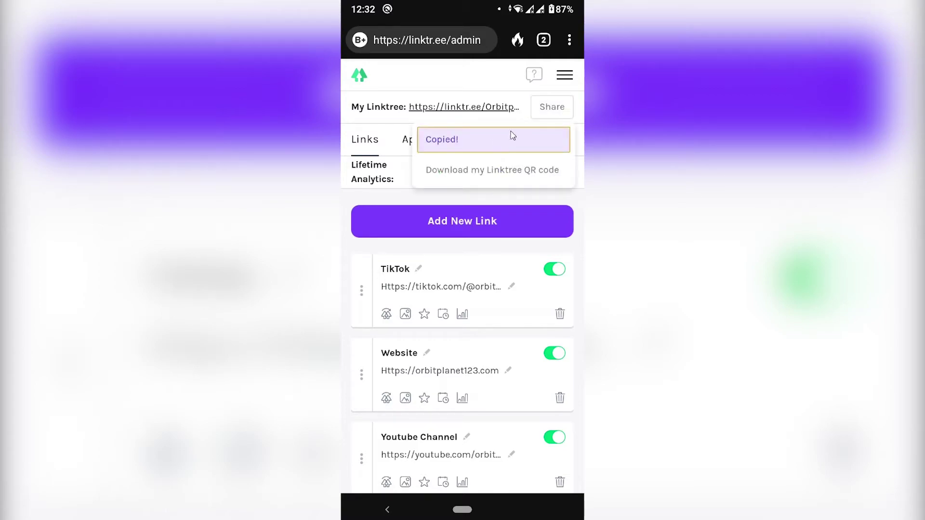
Step: In a new browser tab, search for 'bitly' and open the Bitly site
left_click(544, 39)
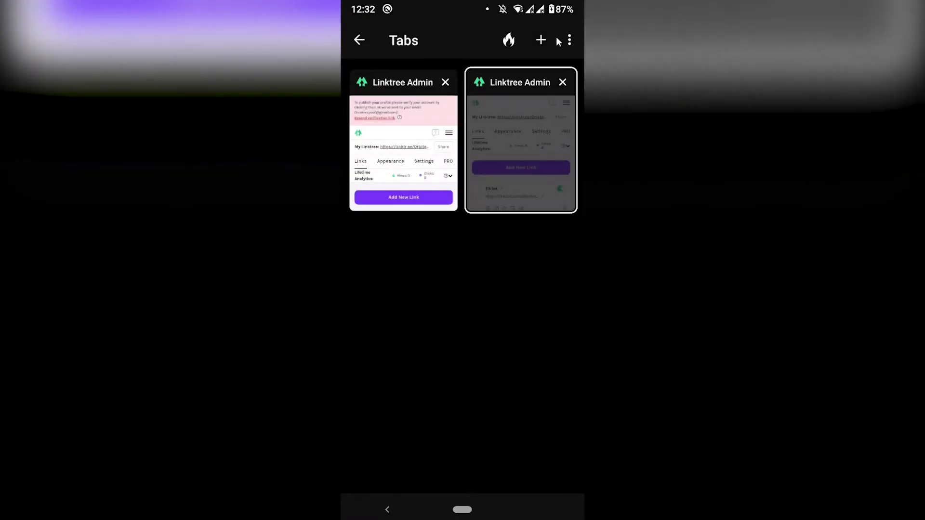
left_click(541, 39)
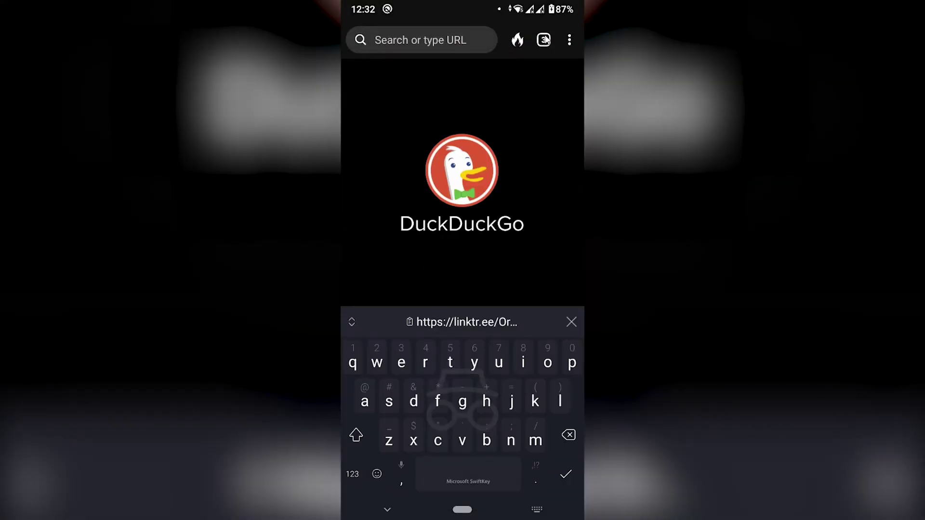
type("bitly")
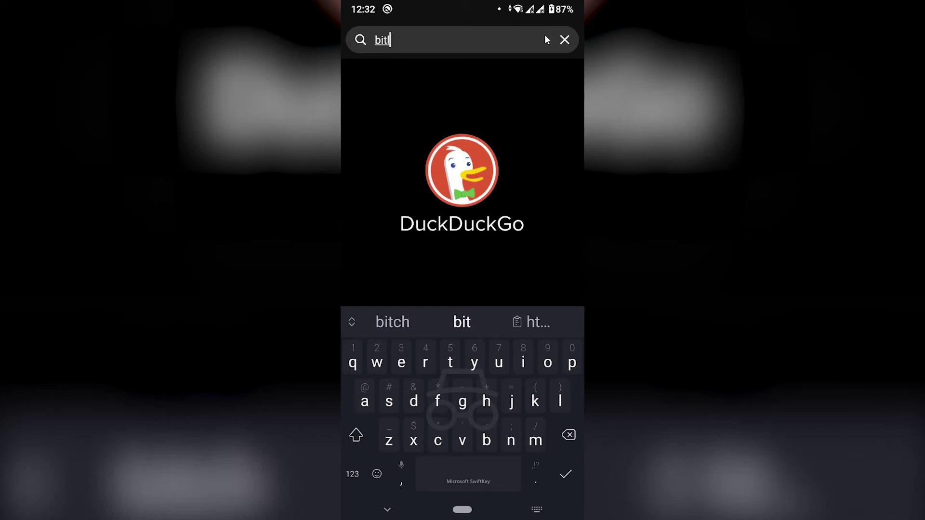
key("Return")
left_click(407, 155)
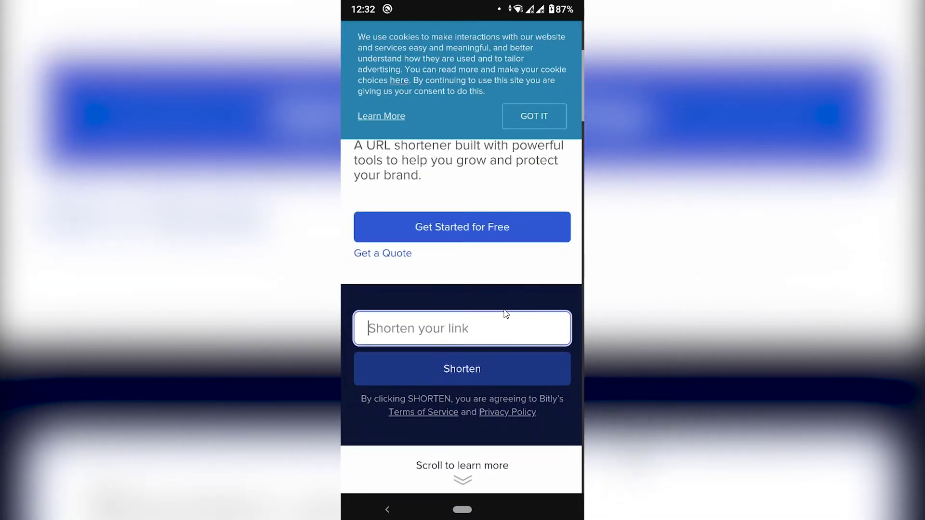
left_click(369, 328)
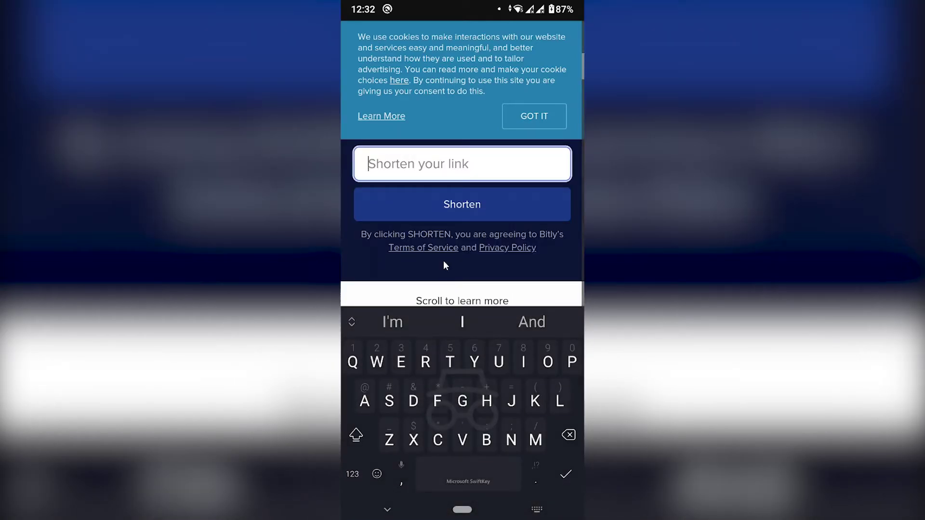
left_click(433, 178)
left_click(378, 135)
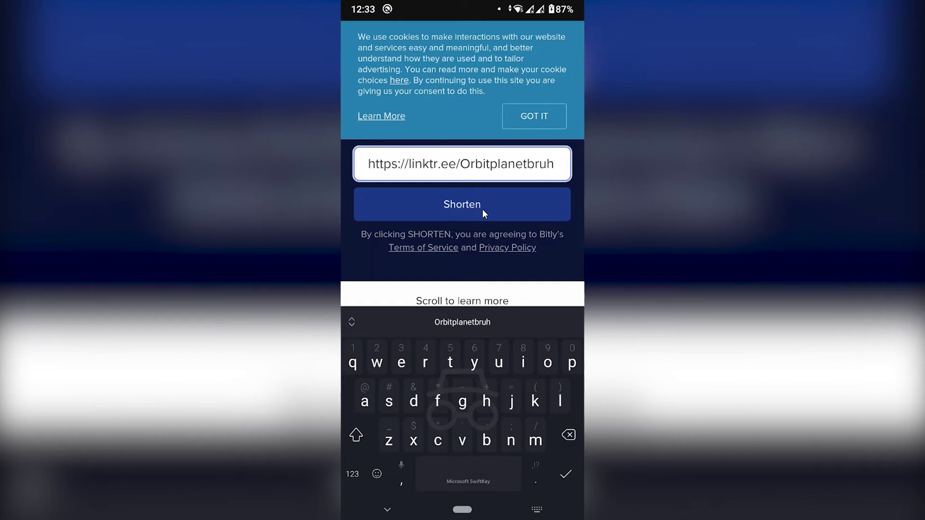
left_click(482, 209)
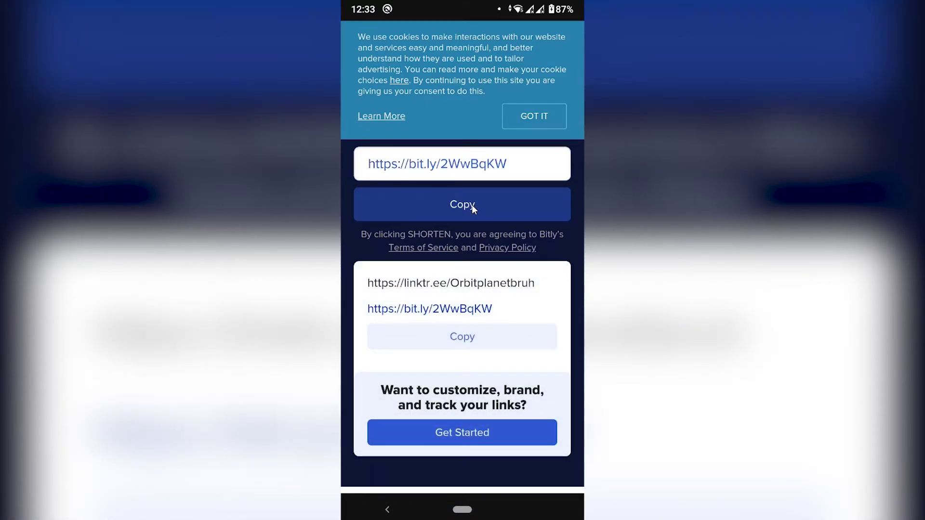
left_click(473, 204)
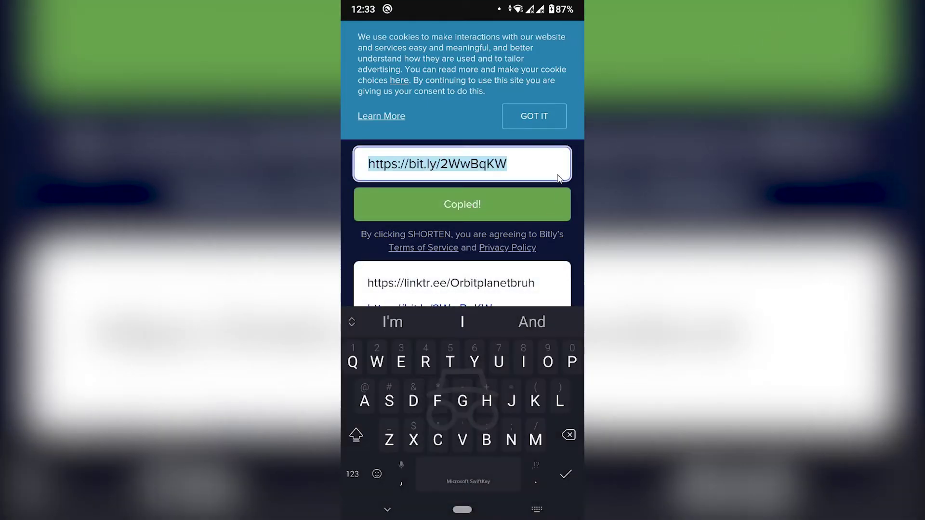
Step: Paste the bit.ly short link into the address bar and open it
left_click(385, 514)
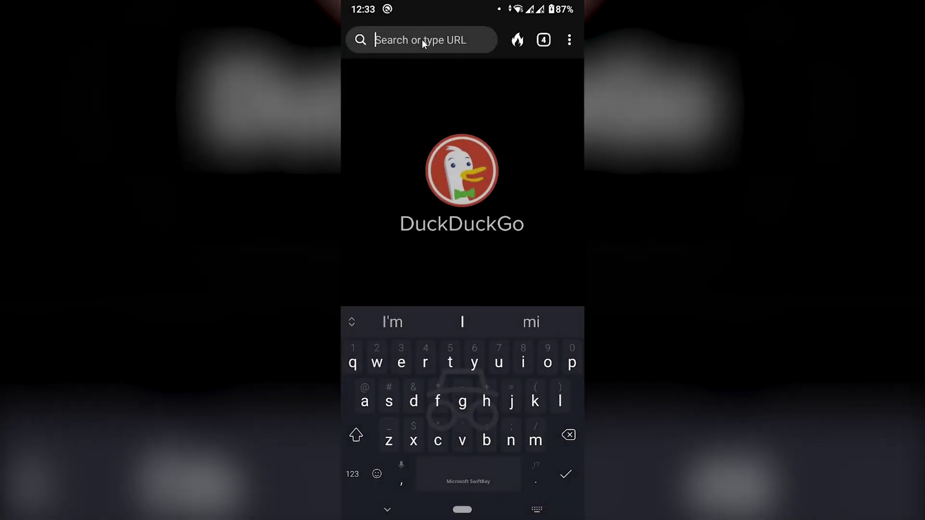
left_click(422, 39)
left_click(376, 54)
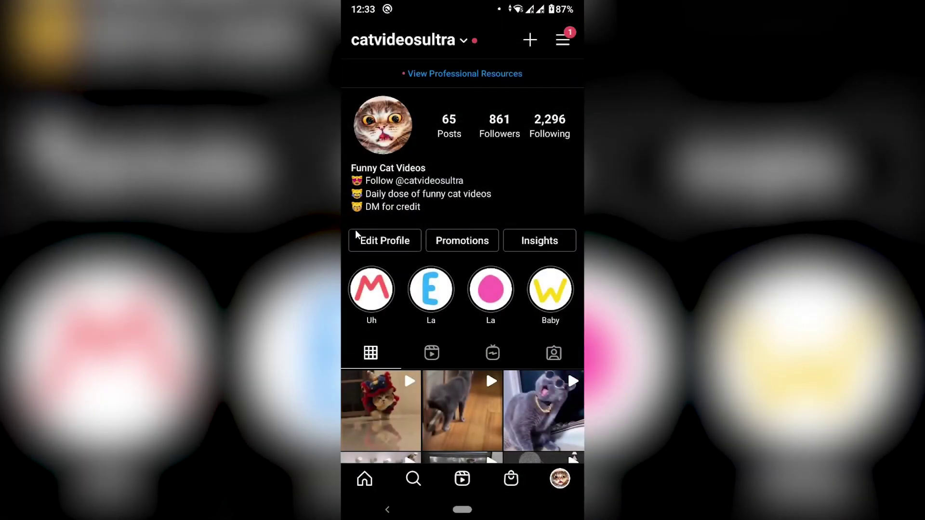
left_click(364, 238)
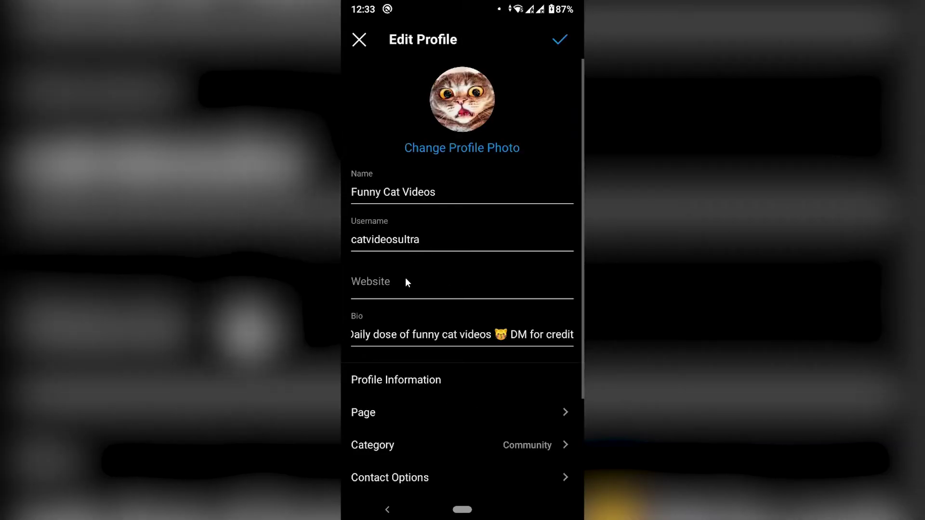
left_click(392, 283)
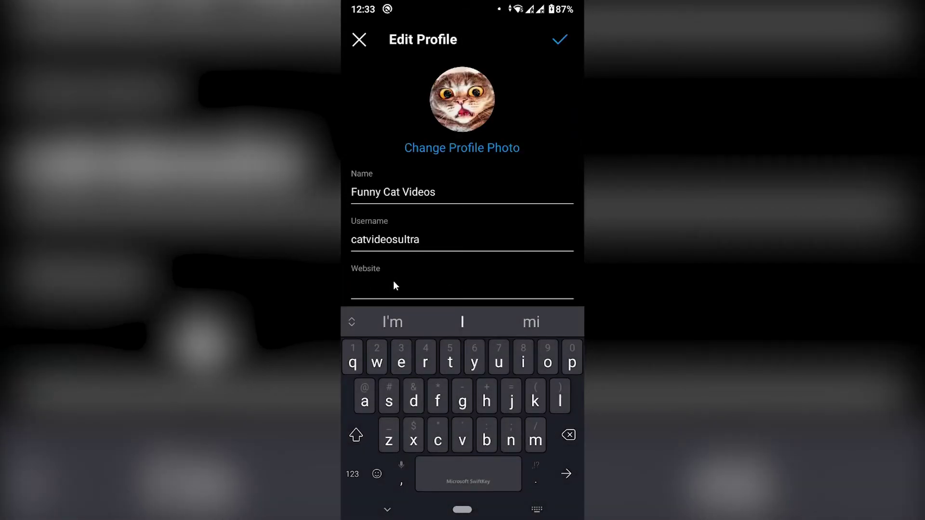
left_click(381, 285)
left_click(383, 258)
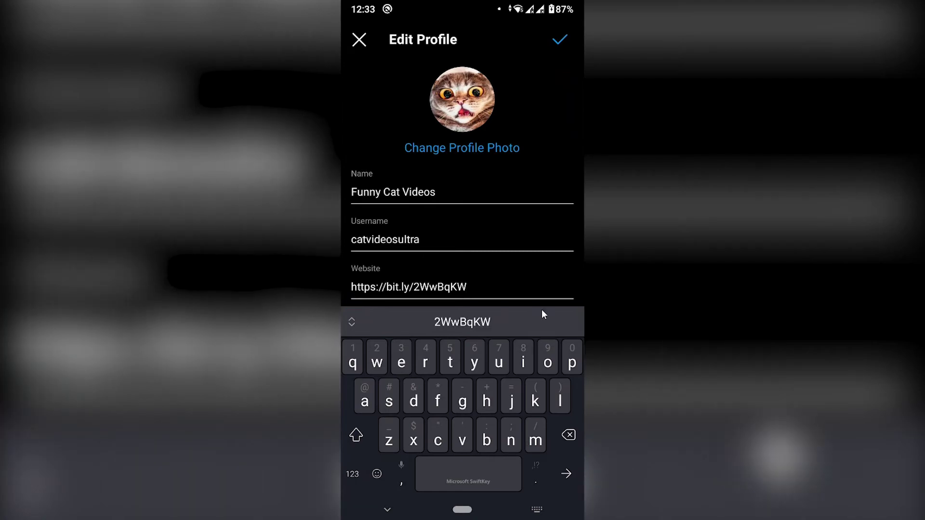
left_click(388, 510)
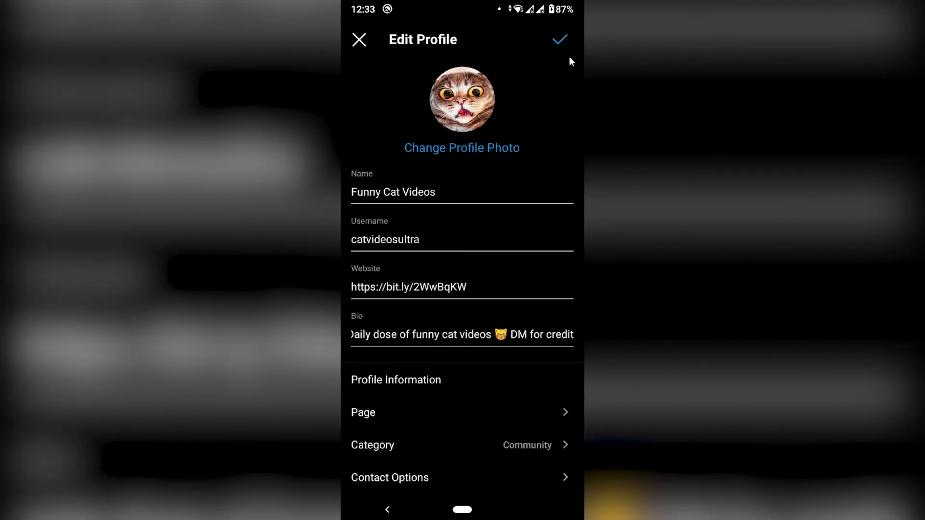
left_click(560, 40)
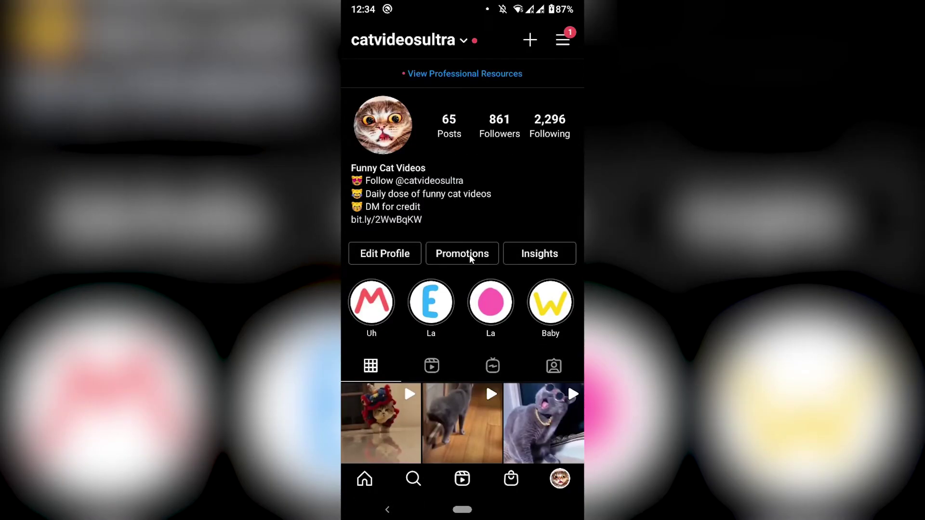
Step: Refresh the Instagram profile and follow the bit.ly link under the bio
left_click_drag(464, 258, 470, 382)
left_click_drag(393, 159, 404, 219)
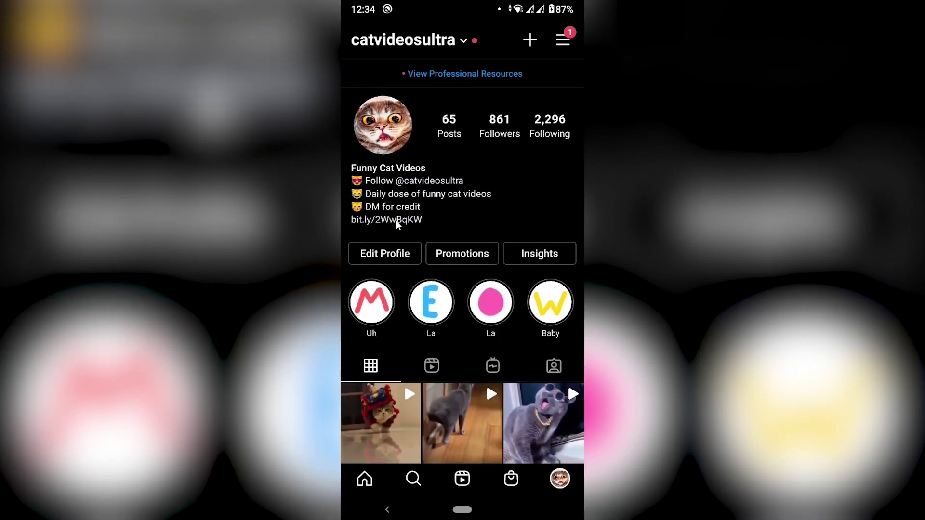
left_click(397, 220)
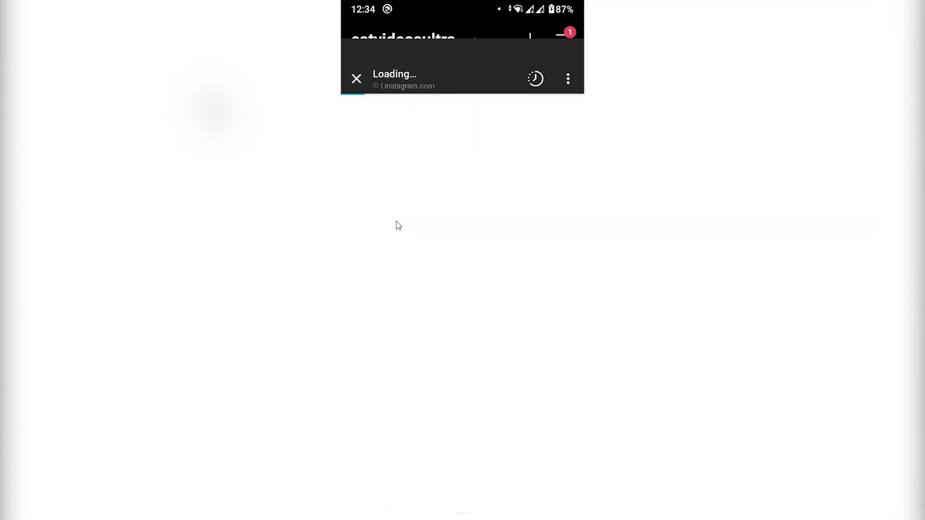